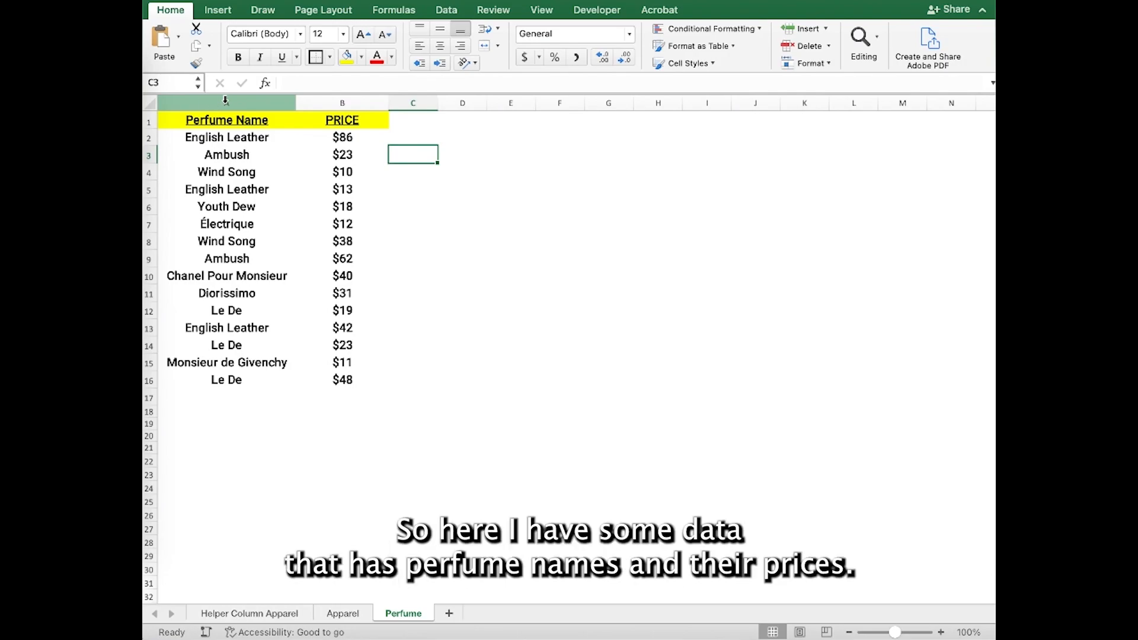
pyautogui.click(226, 100)
pyautogui.click(329, 105)
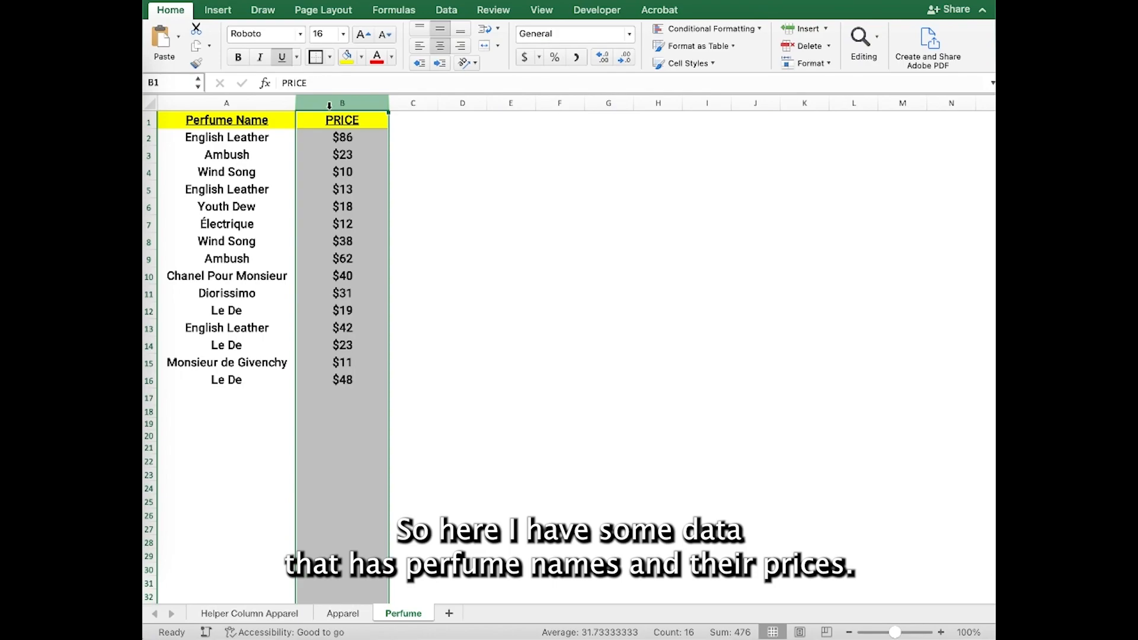
pyautogui.click(258, 116)
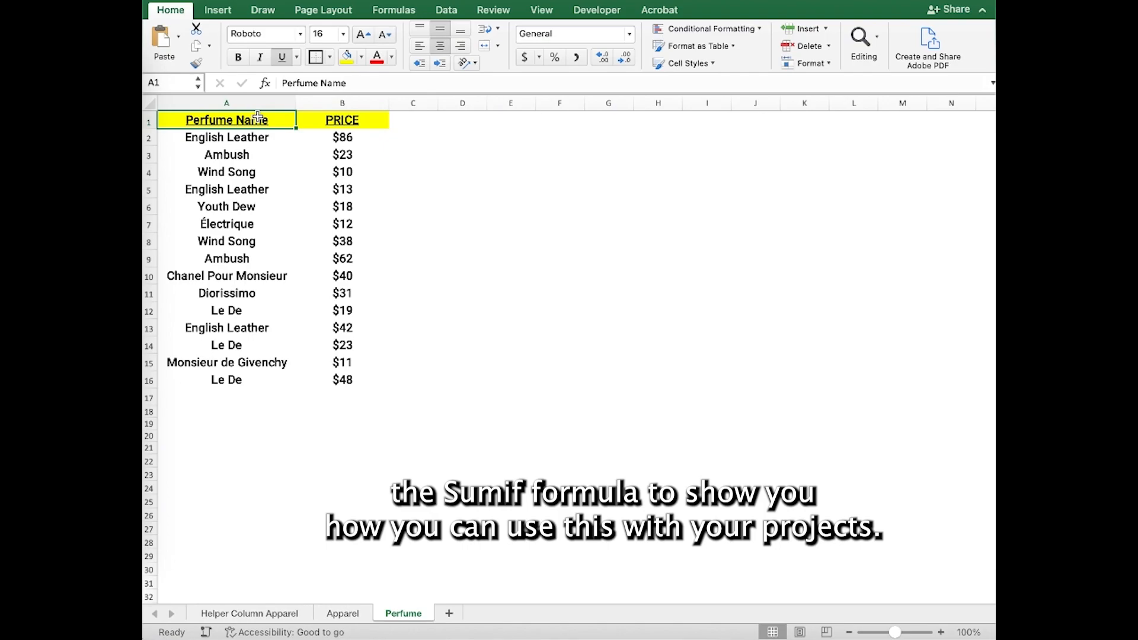
pyautogui.press('Right')
pyautogui.press('Down')
pyautogui.press('Down')
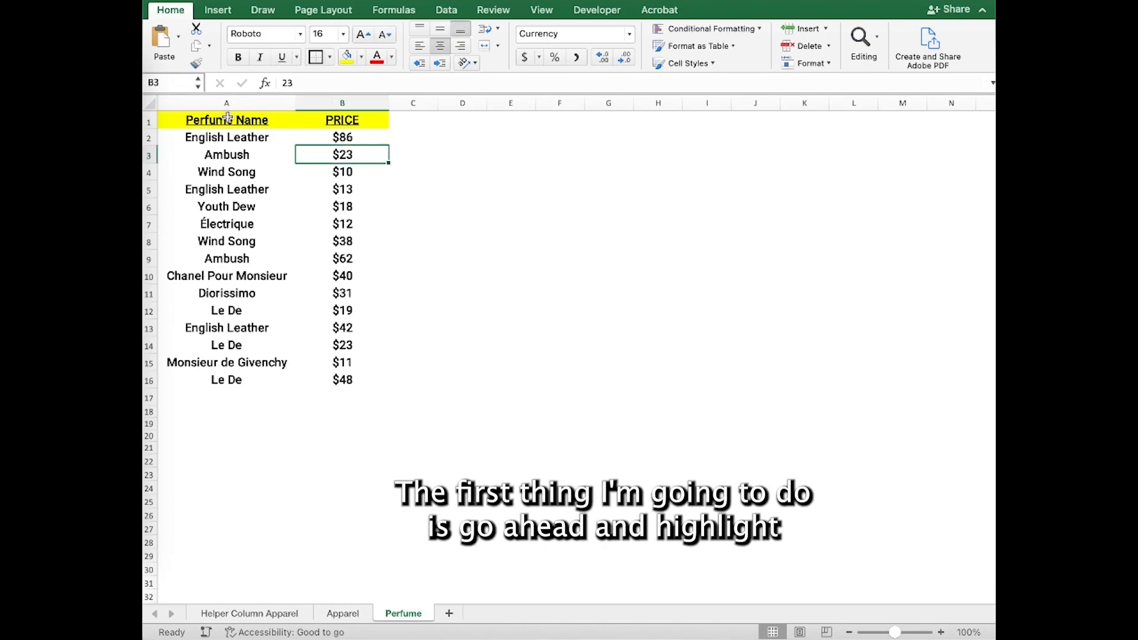
# Define the name PerfumeName, without underscore, for the perfume name range A1:A16.
pyautogui.moveTo(227, 117); pyautogui.dragTo(246, 367)
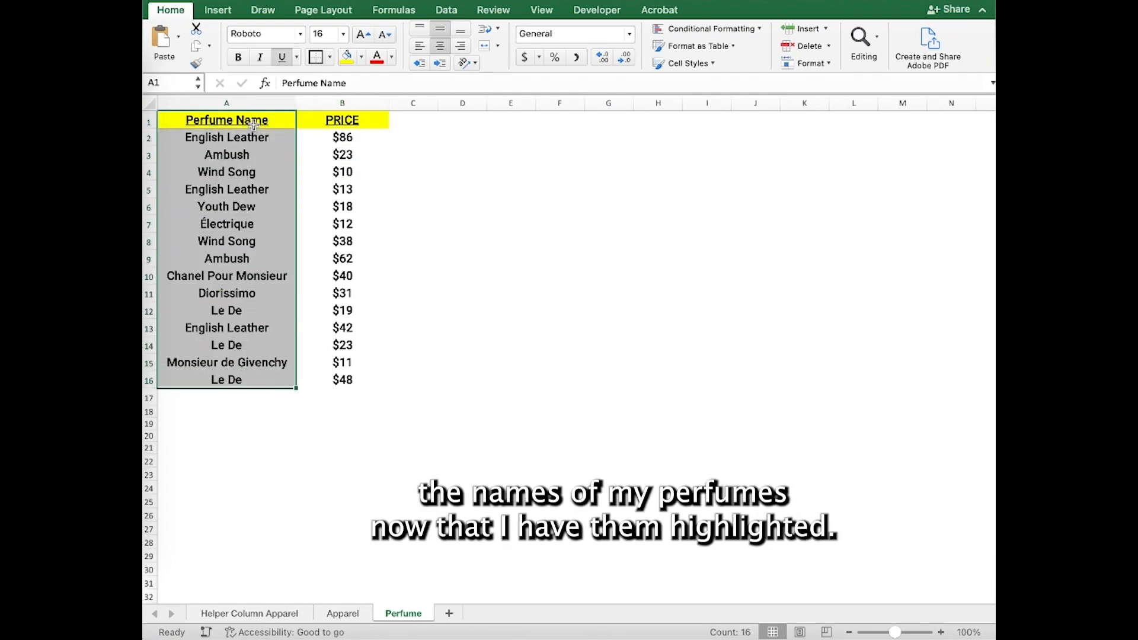
pyautogui.click(404, 14)
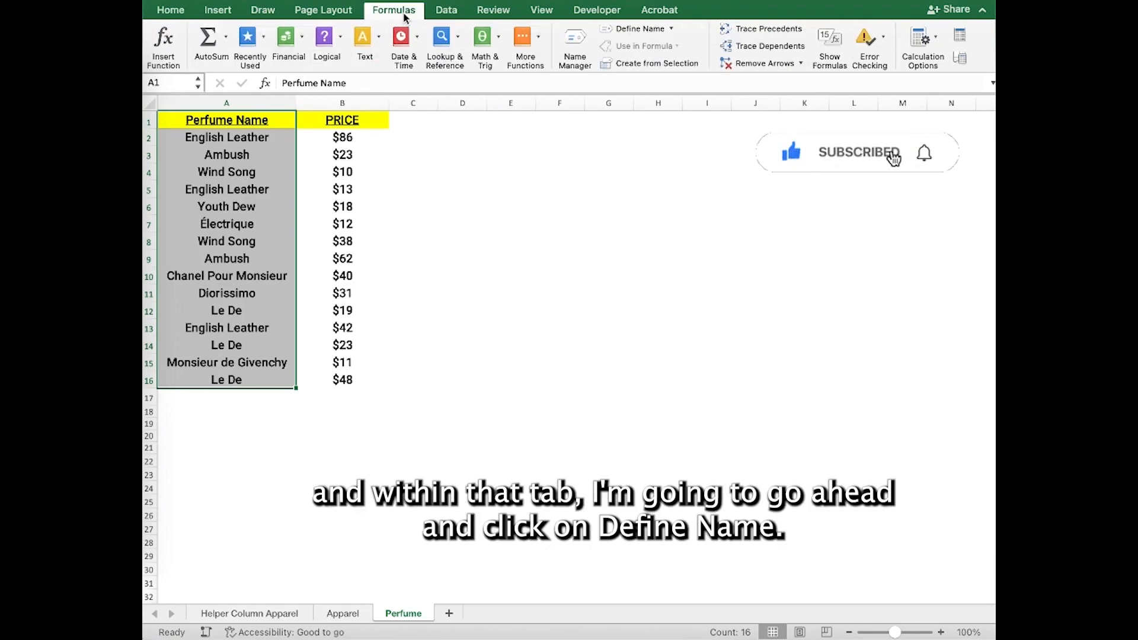
pyautogui.click(671, 28)
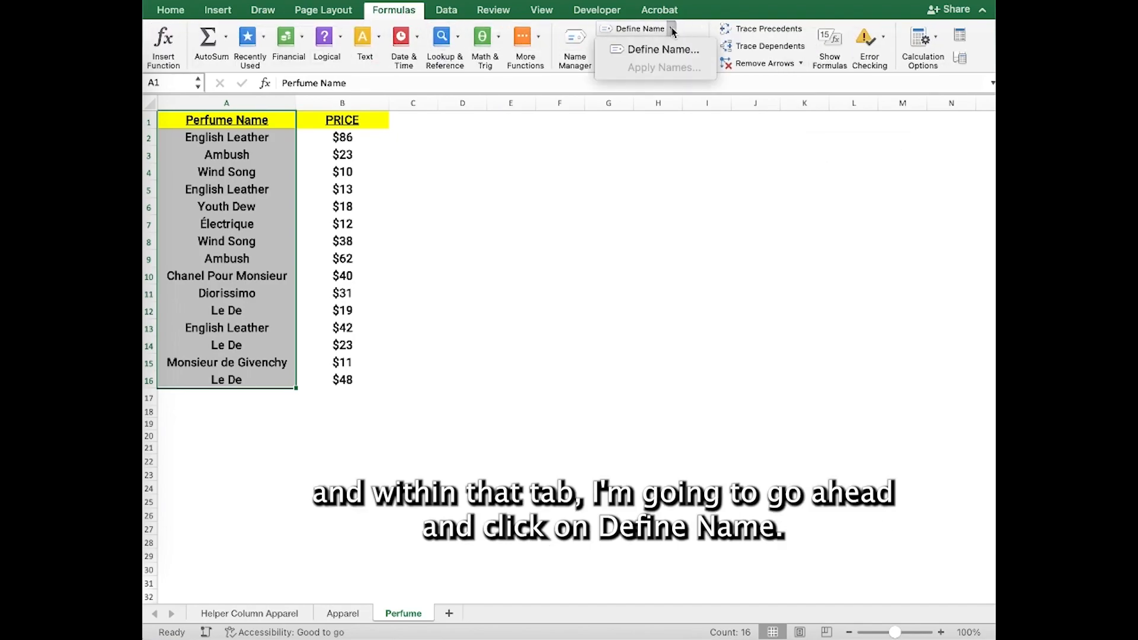
pyautogui.click(673, 51)
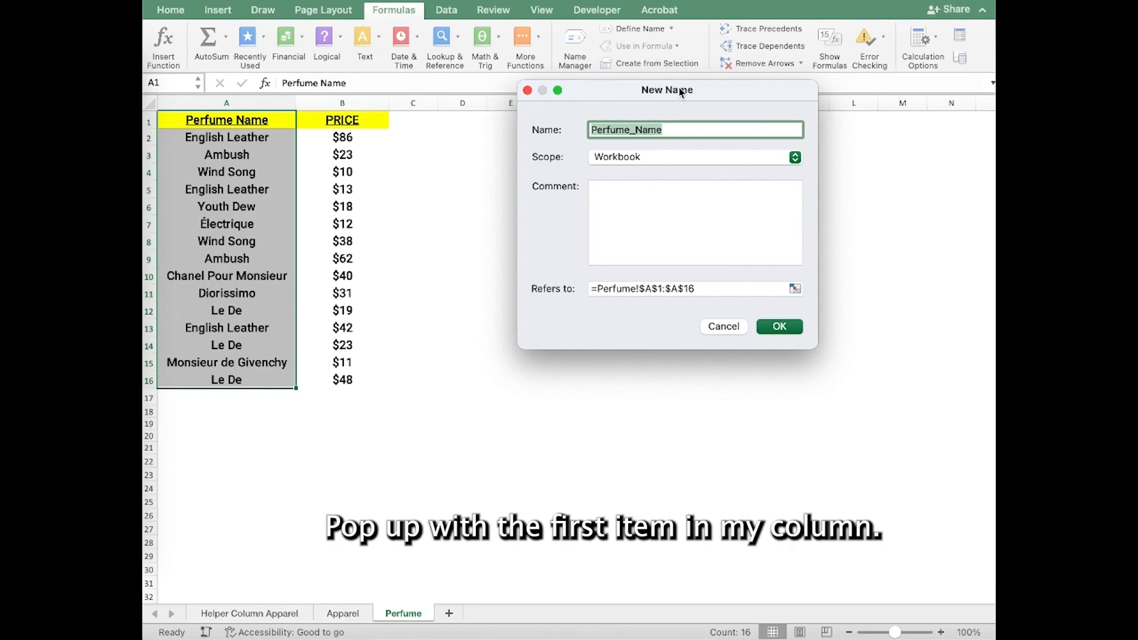
pyautogui.click(657, 131)
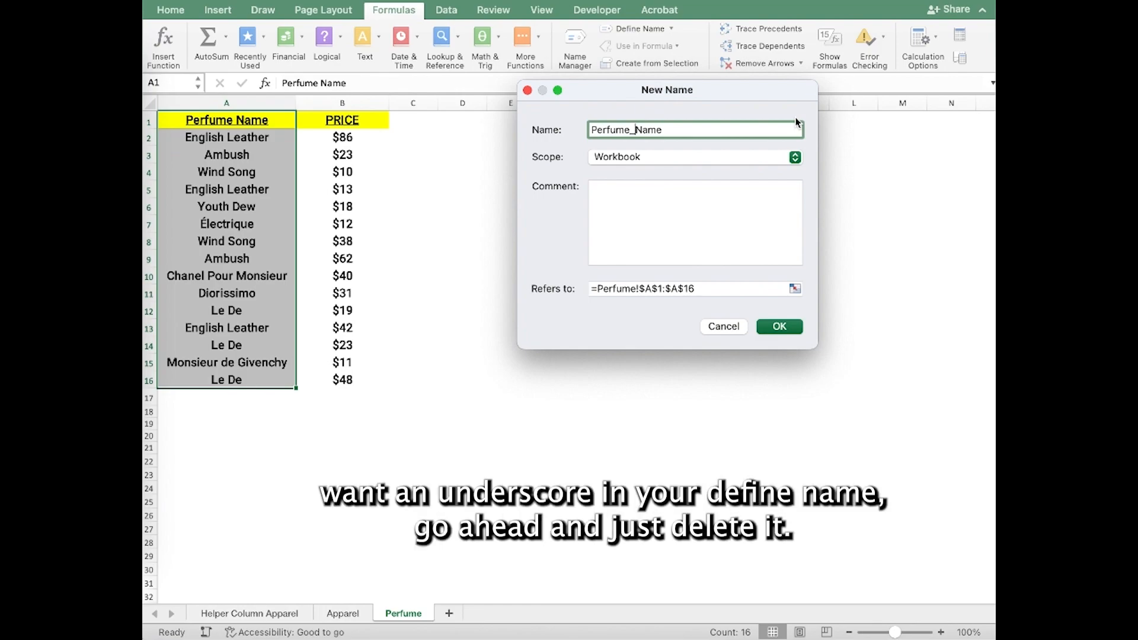
pyautogui.press('BackSpace')
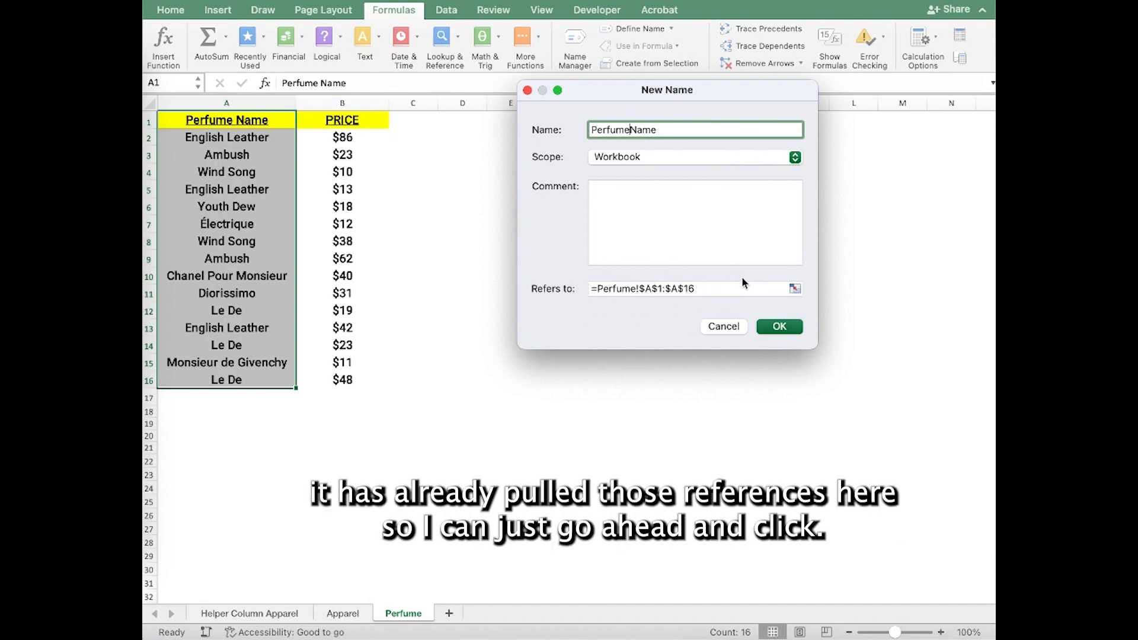
pyautogui.click(780, 327)
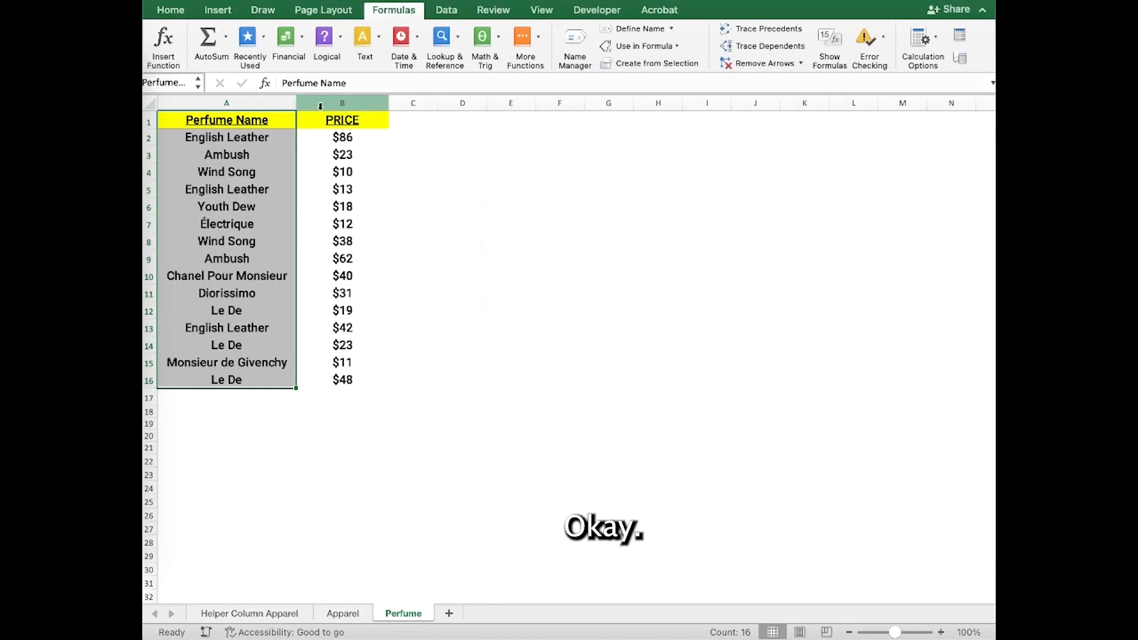
# Define the name PRICE for the price range B1:B16.
pyautogui.moveTo(355, 120); pyautogui.dragTo(353, 379)
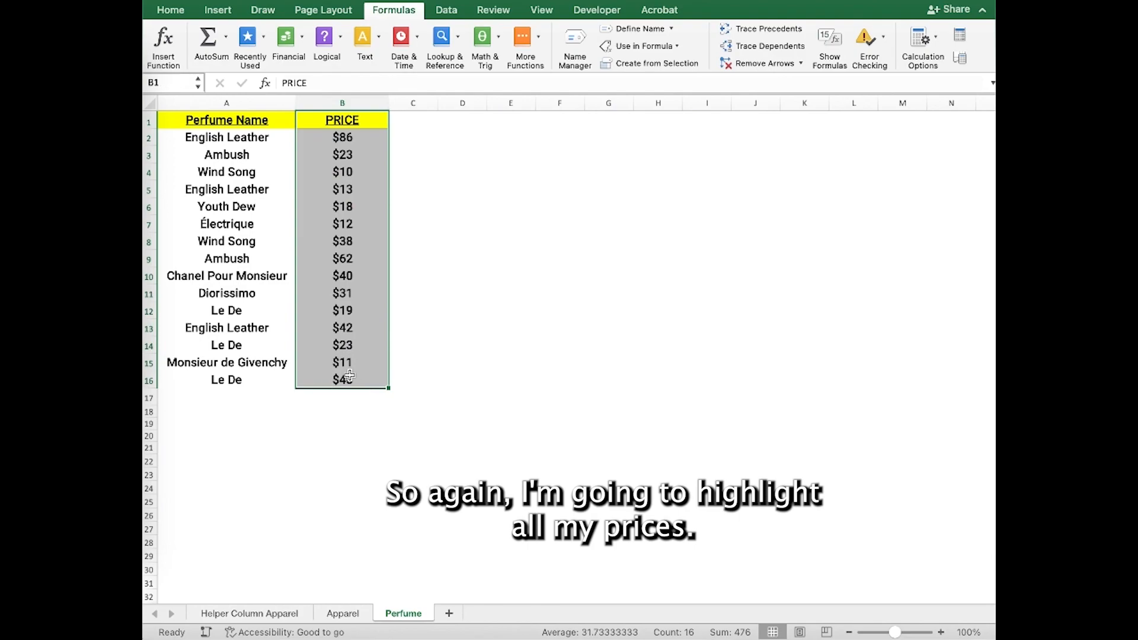
pyautogui.click(671, 28)
pyautogui.click(675, 49)
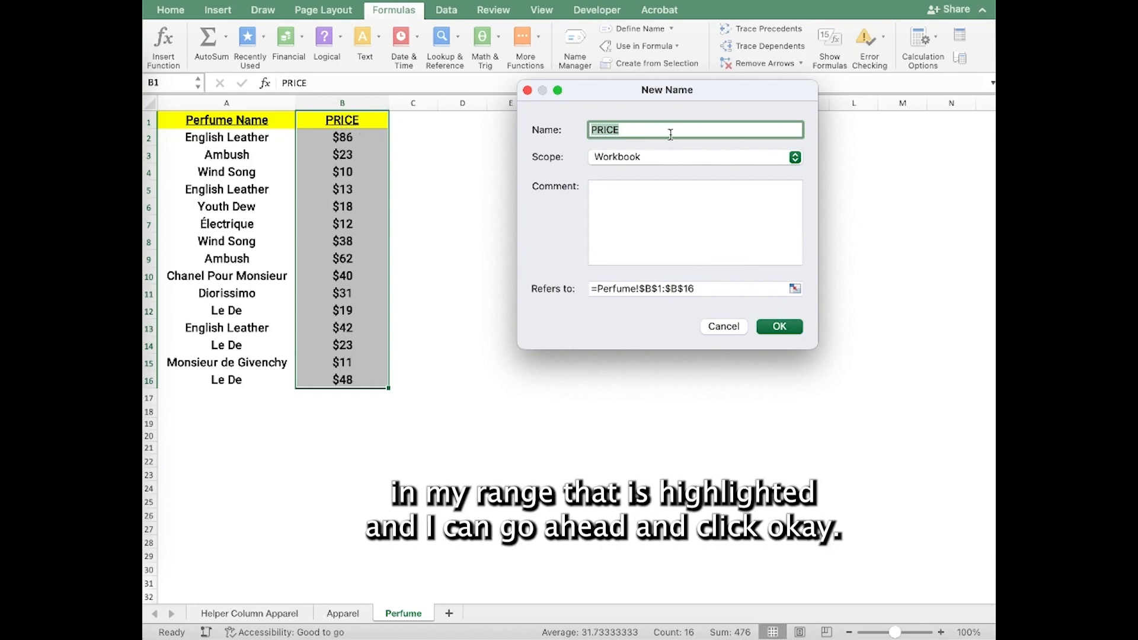
pyautogui.click(781, 326)
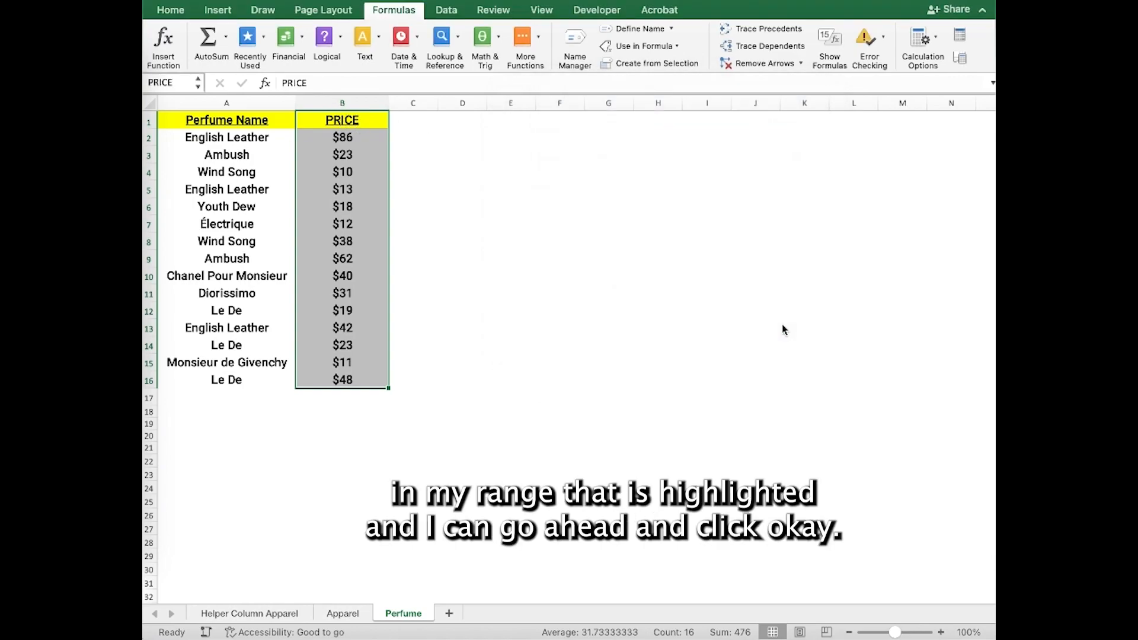
# Define the name PerfumeData for the whole data range A1:B16.
pyautogui.moveTo(205, 119); pyautogui.dragTo(356, 379)
pyautogui.click(672, 28)
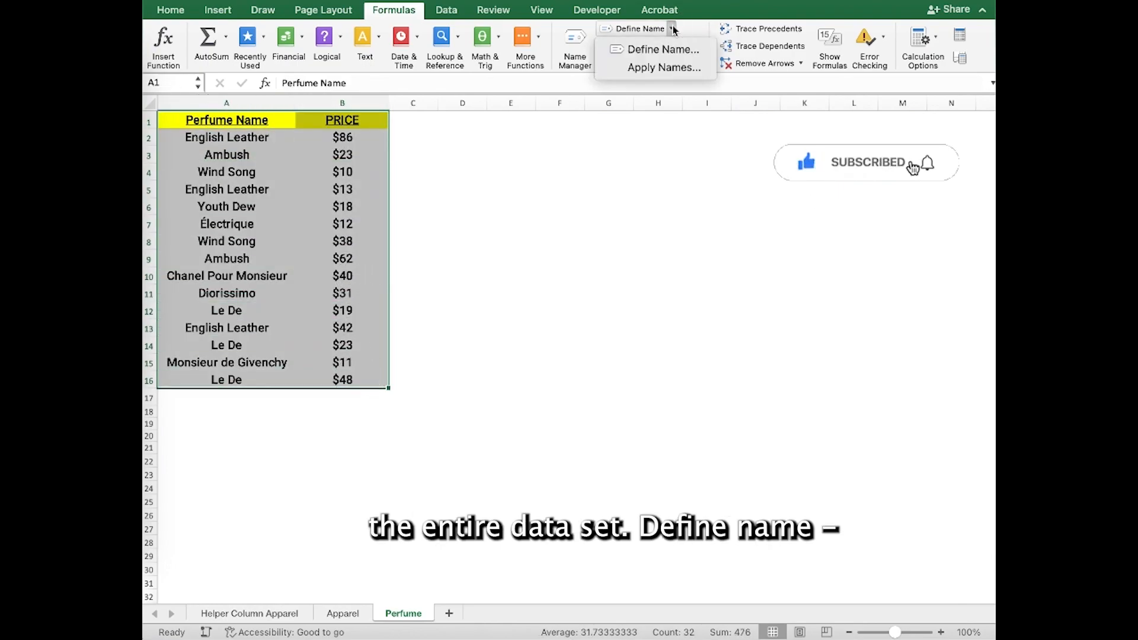
pyautogui.click(670, 47)
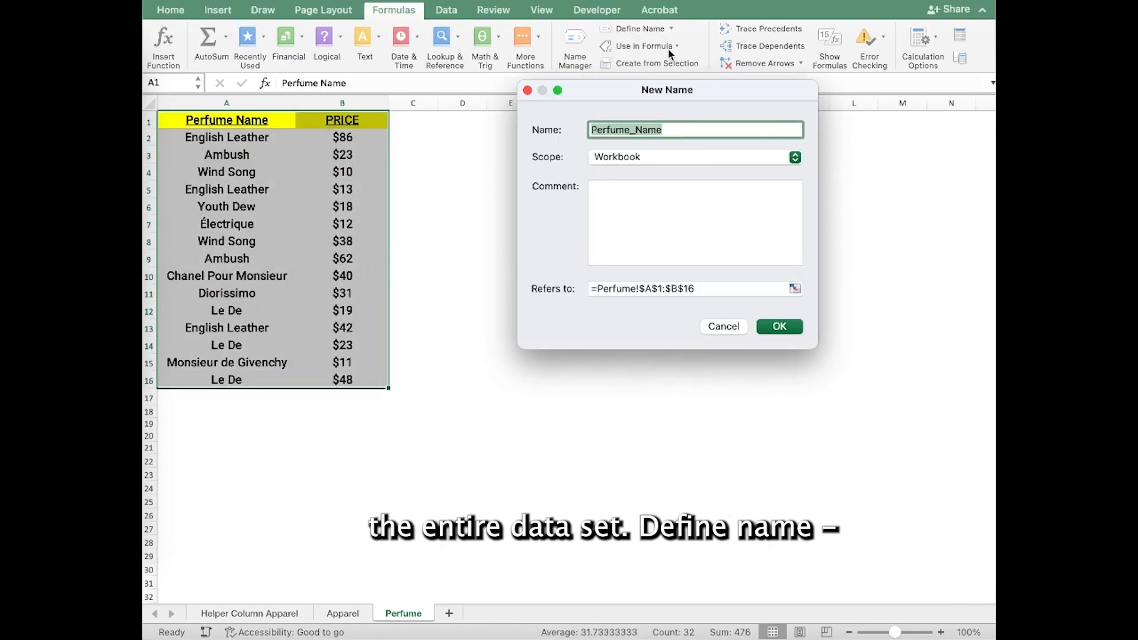
pyautogui.click(638, 128)
pyautogui.moveTo(638, 128); pyautogui.dragTo(686, 128)
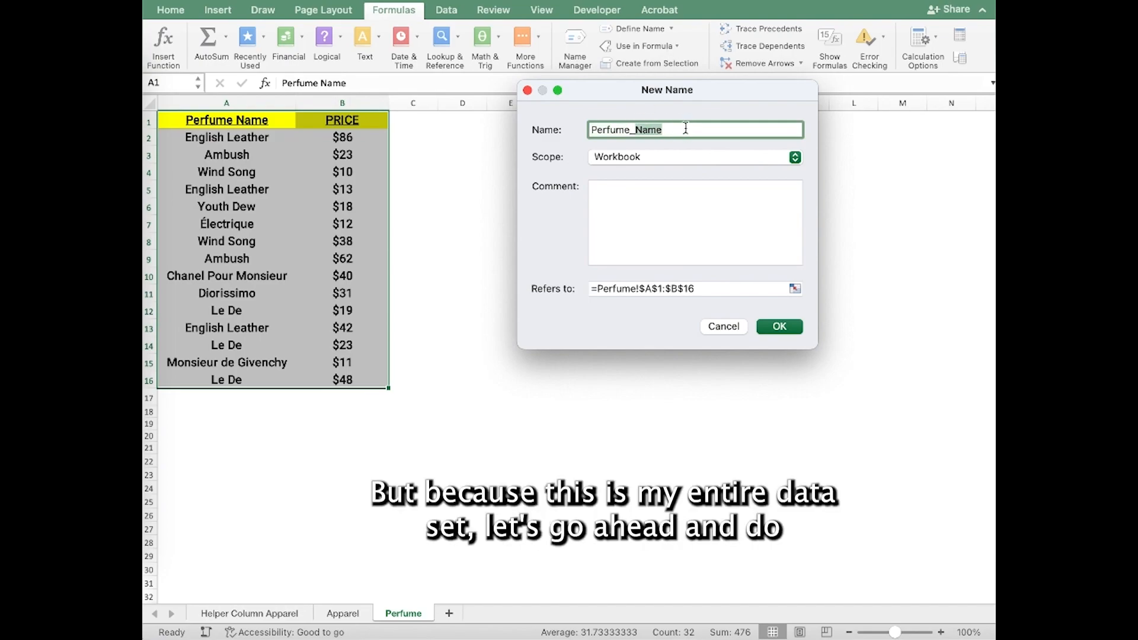
pyautogui.press('BackSpace')
pyautogui.press('BackSpace')
pyautogui.write('Data')
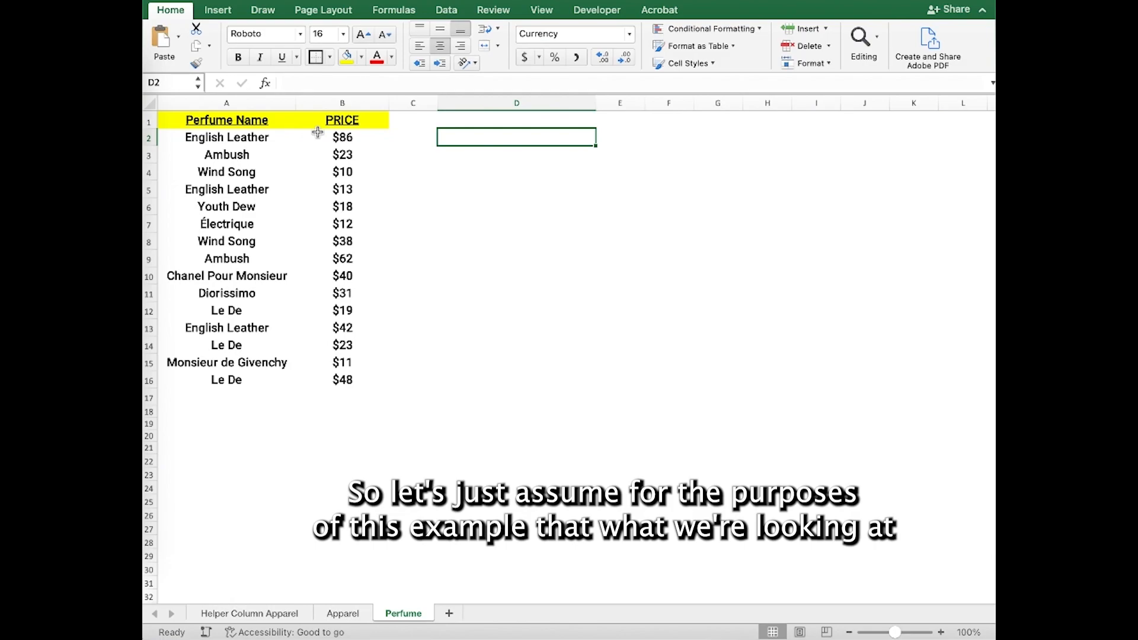
# Enter =SUMIF(PerfumeData,"English Leather",PRICE) in cell D2 using the named ranges.
pyautogui.click(255, 101)
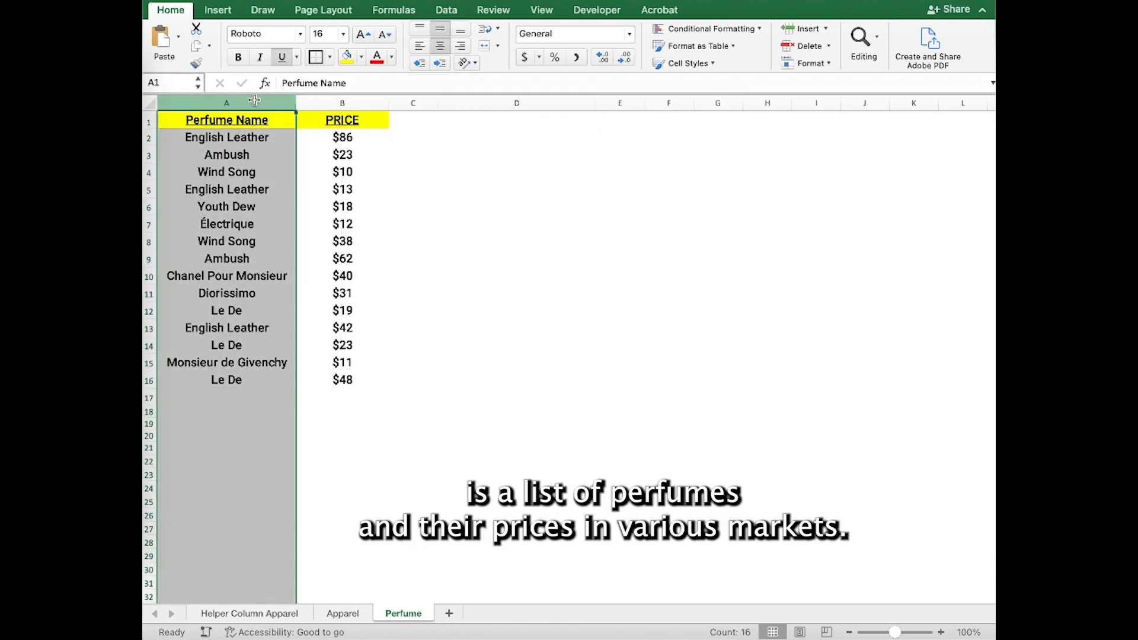
pyautogui.click(324, 104)
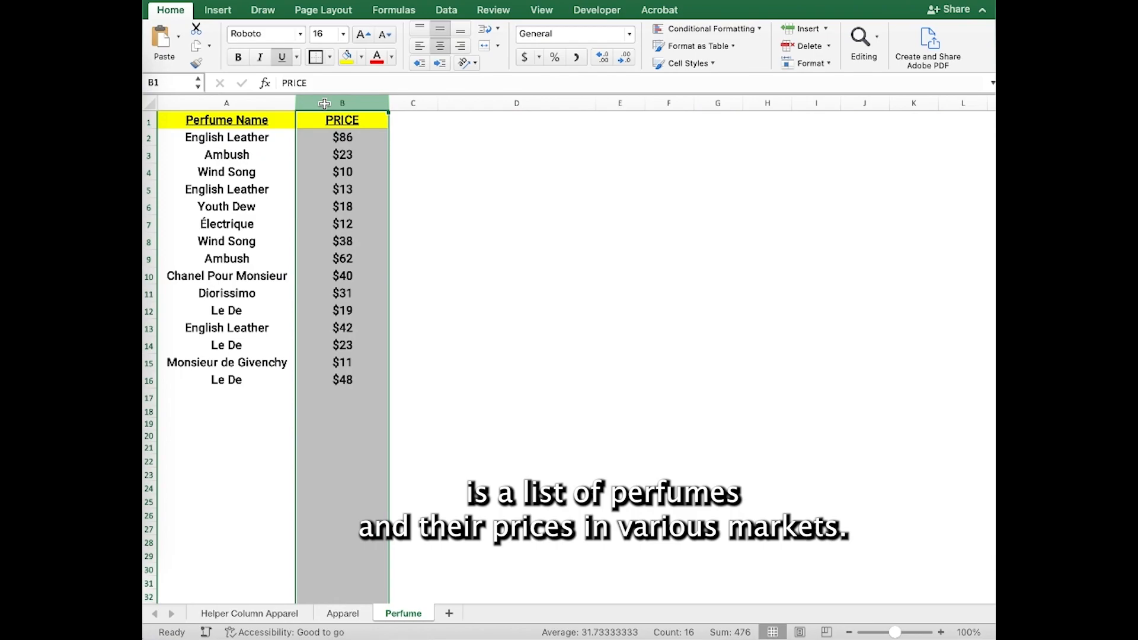
pyautogui.click(459, 137)
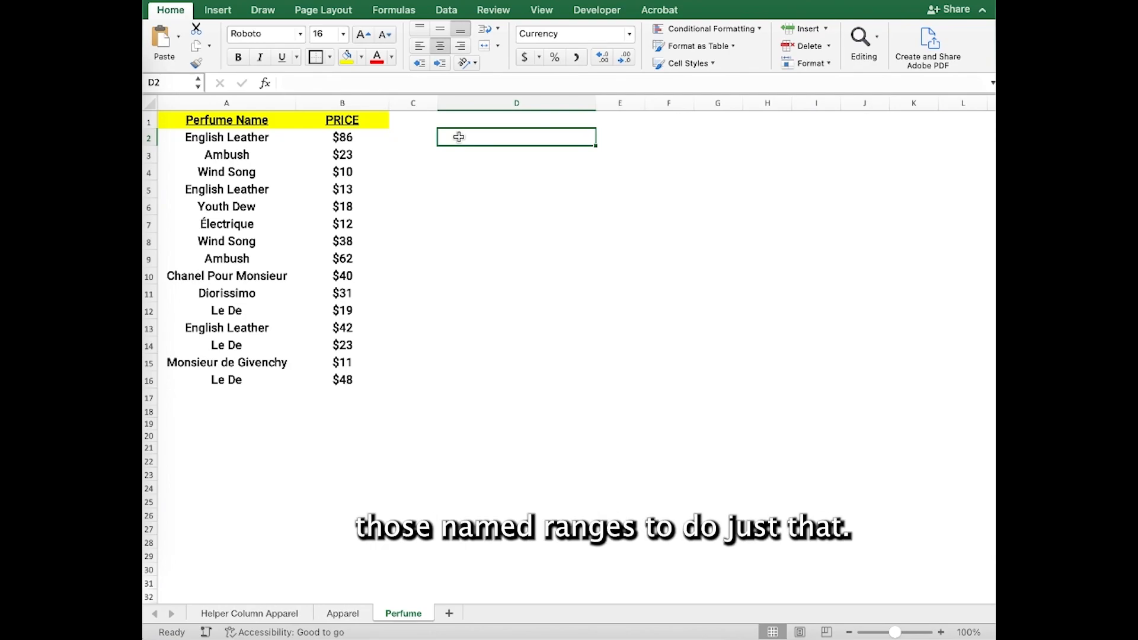
pyautogui.write('=')
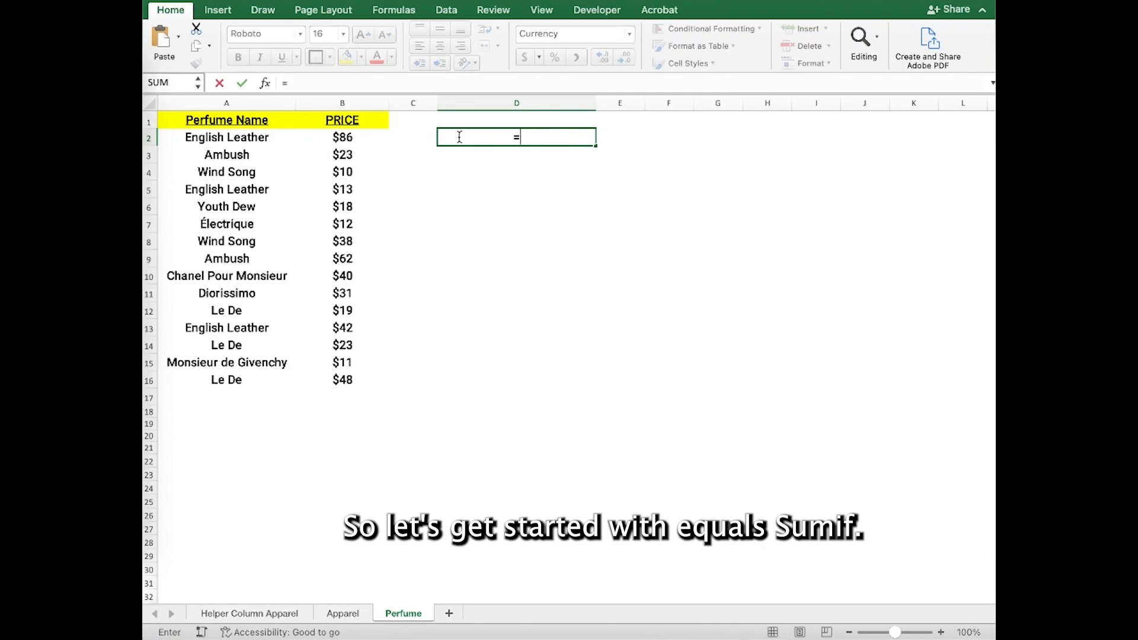
pyautogui.write('sumif(')
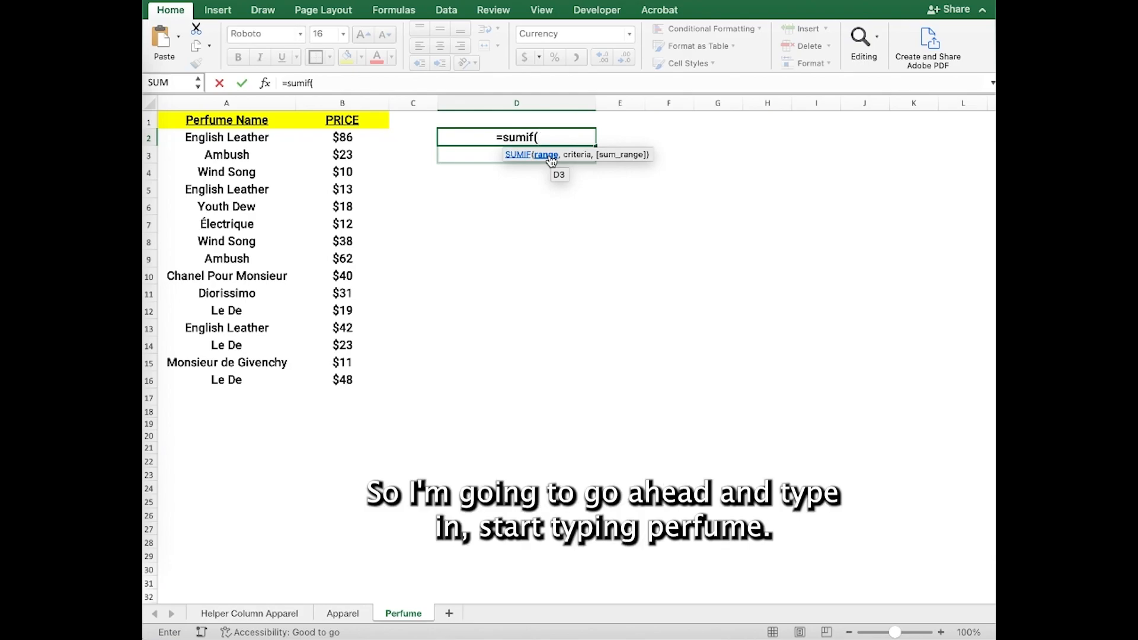
pyautogui.write('P')
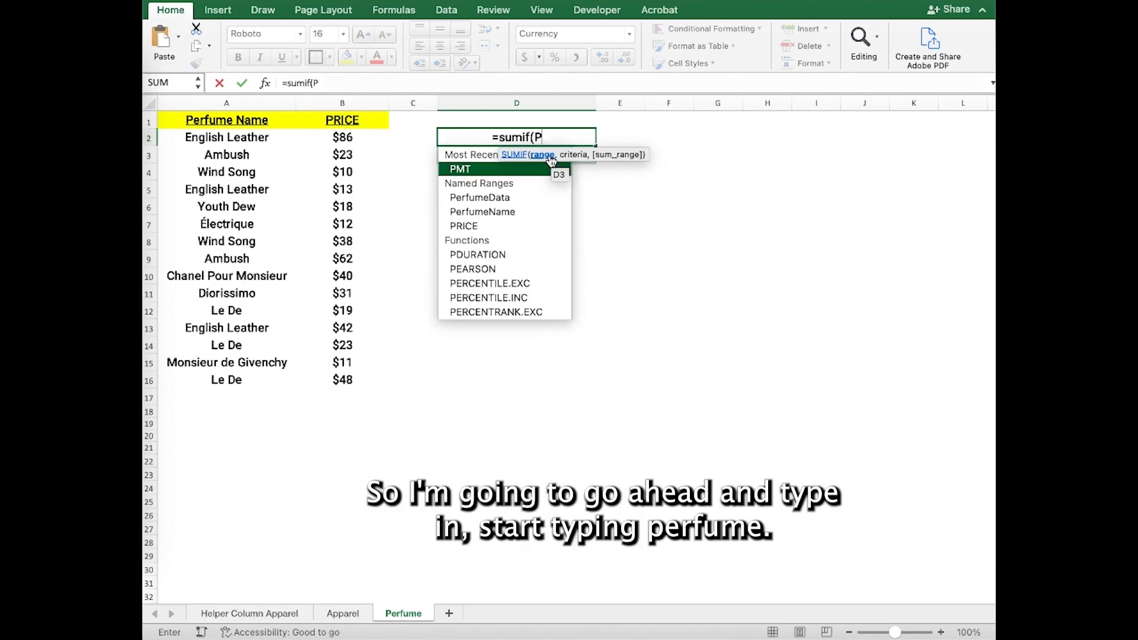
pyautogui.doubleClick(492, 198)
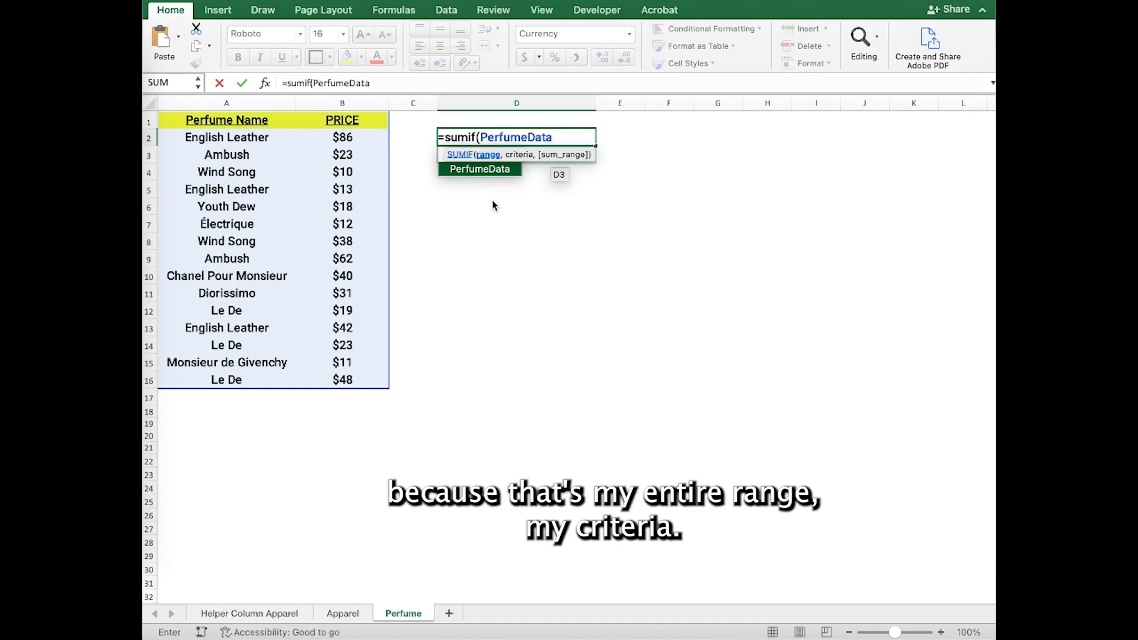
pyautogui.write(',')
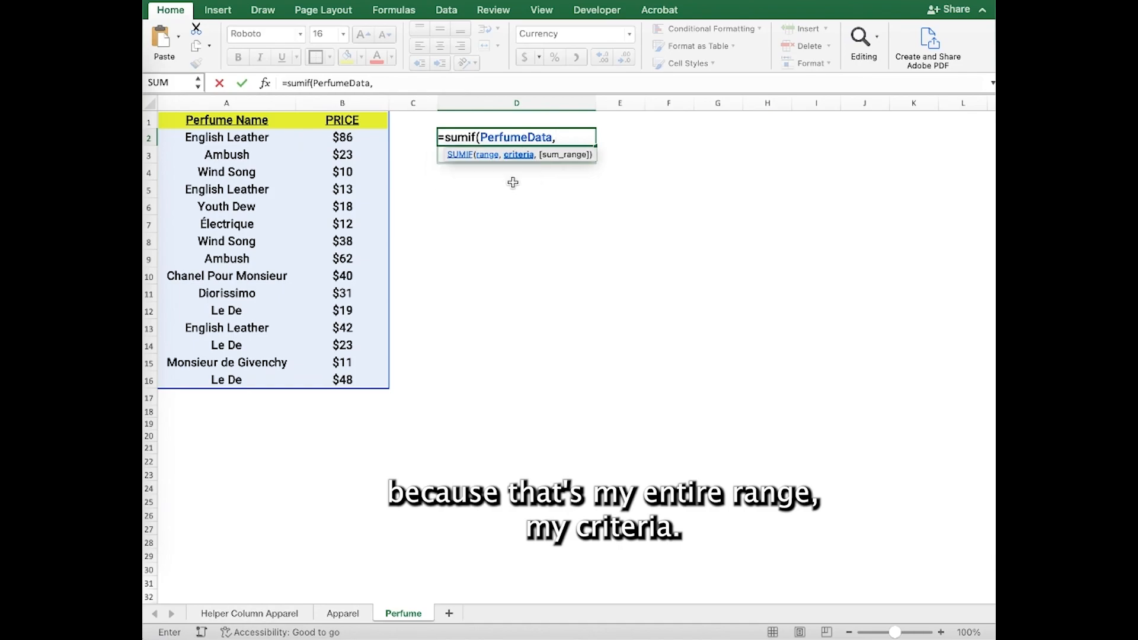
pyautogui.write('"English')
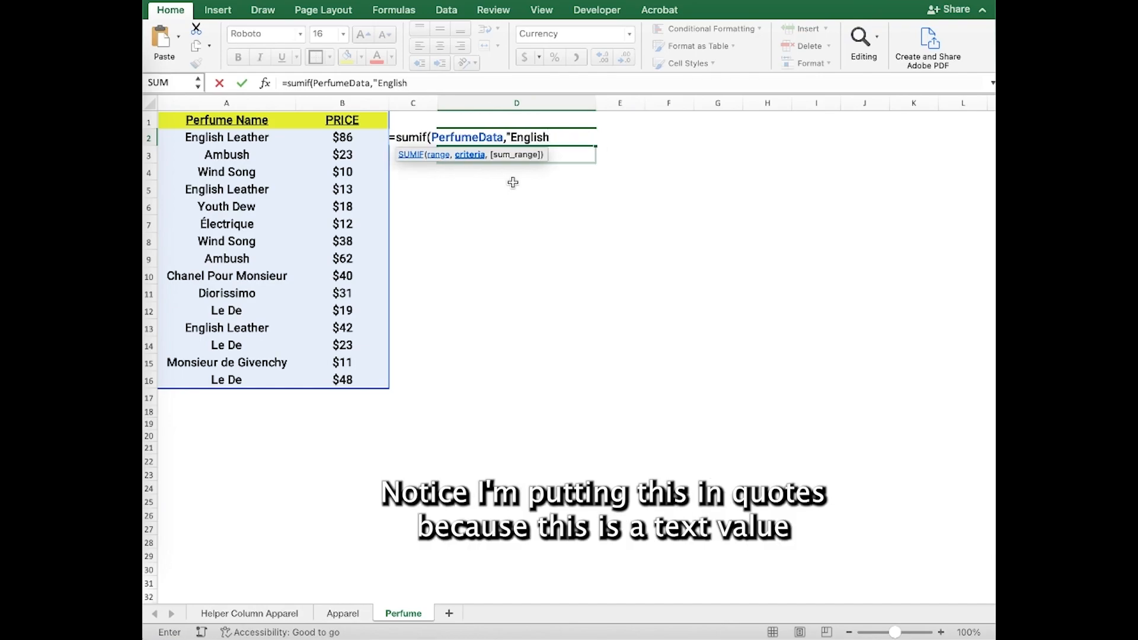
pyautogui.write(' Leather",')
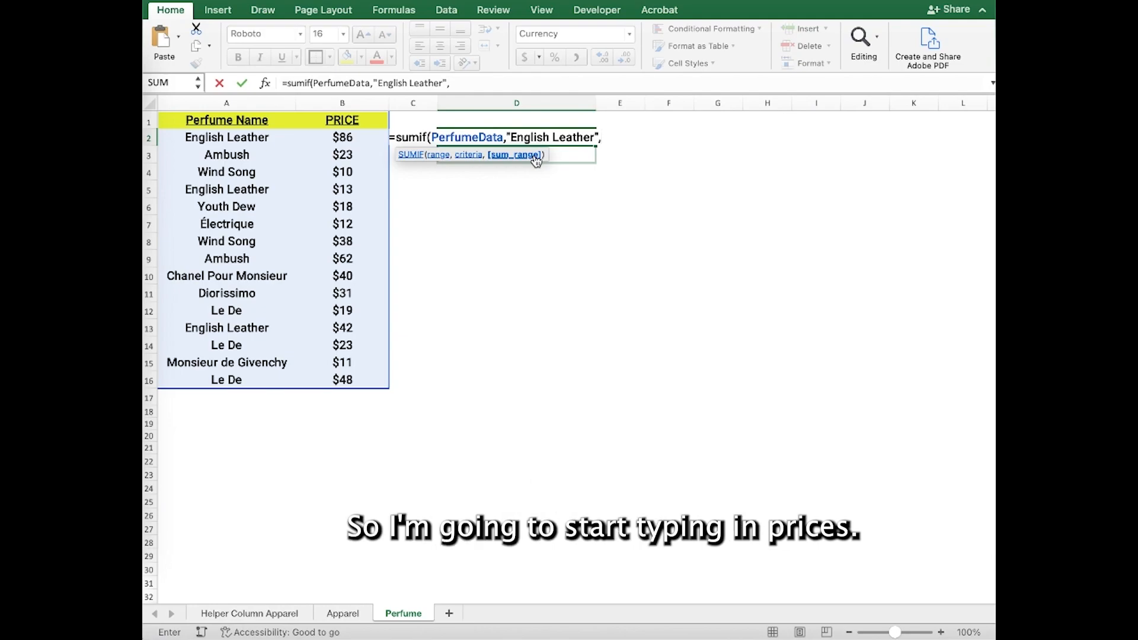
pyautogui.write('P')
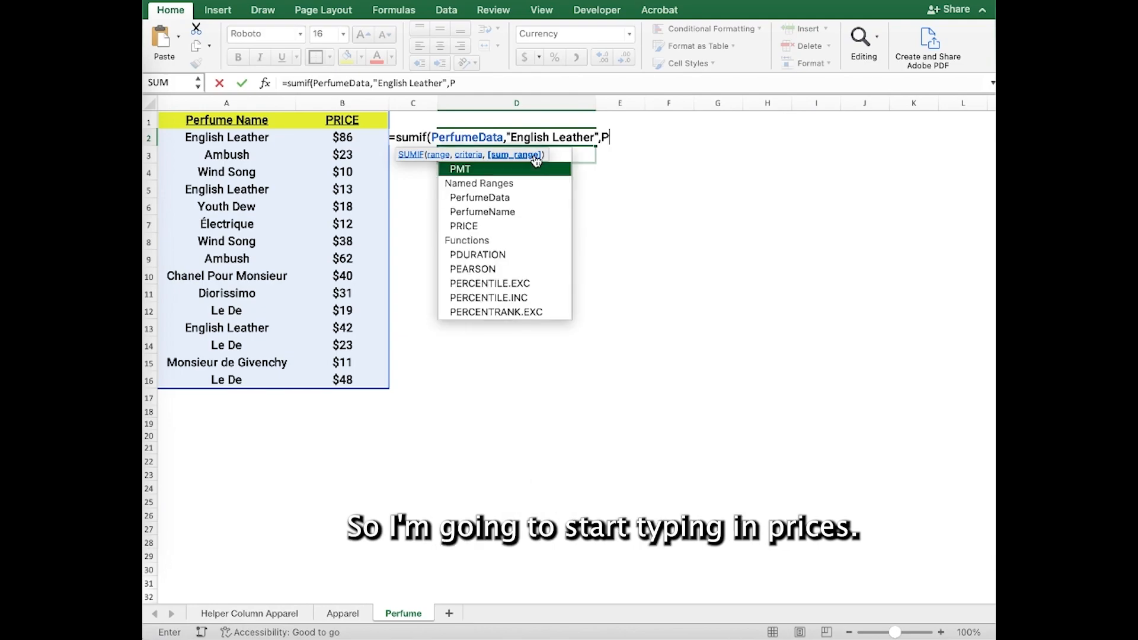
pyautogui.doubleClick(481, 227)
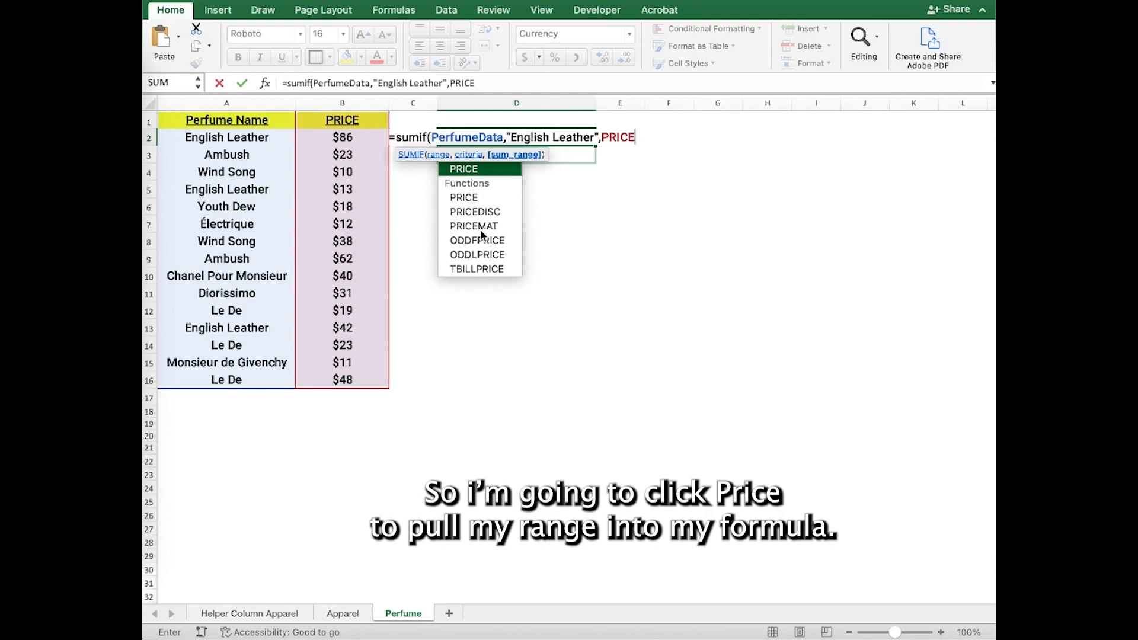
pyautogui.write(')')
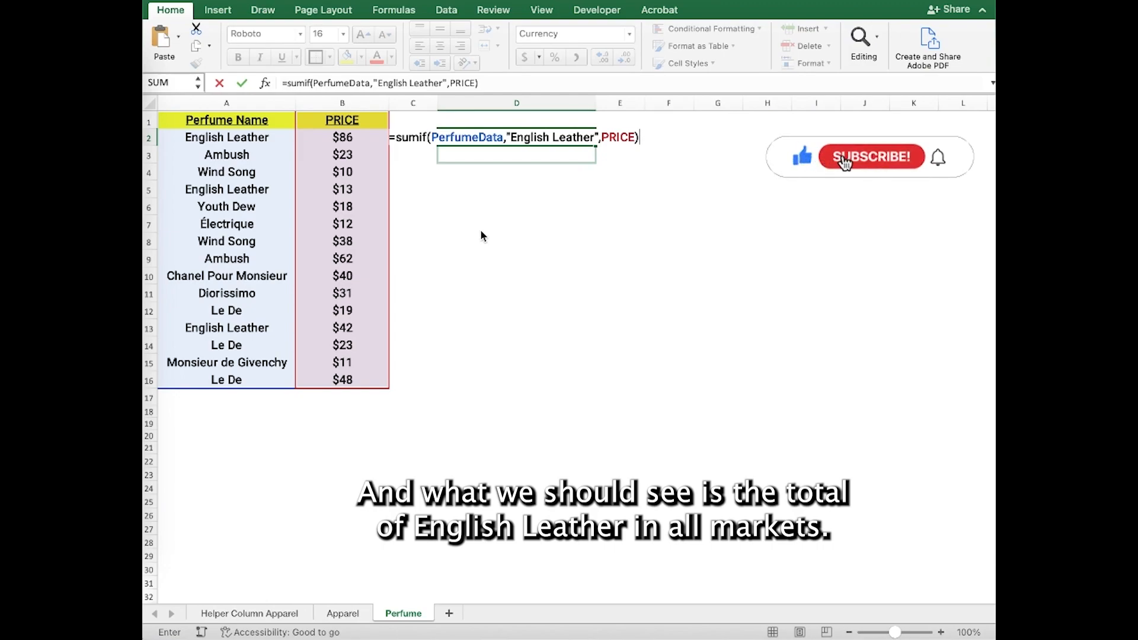
pyautogui.press('Return')
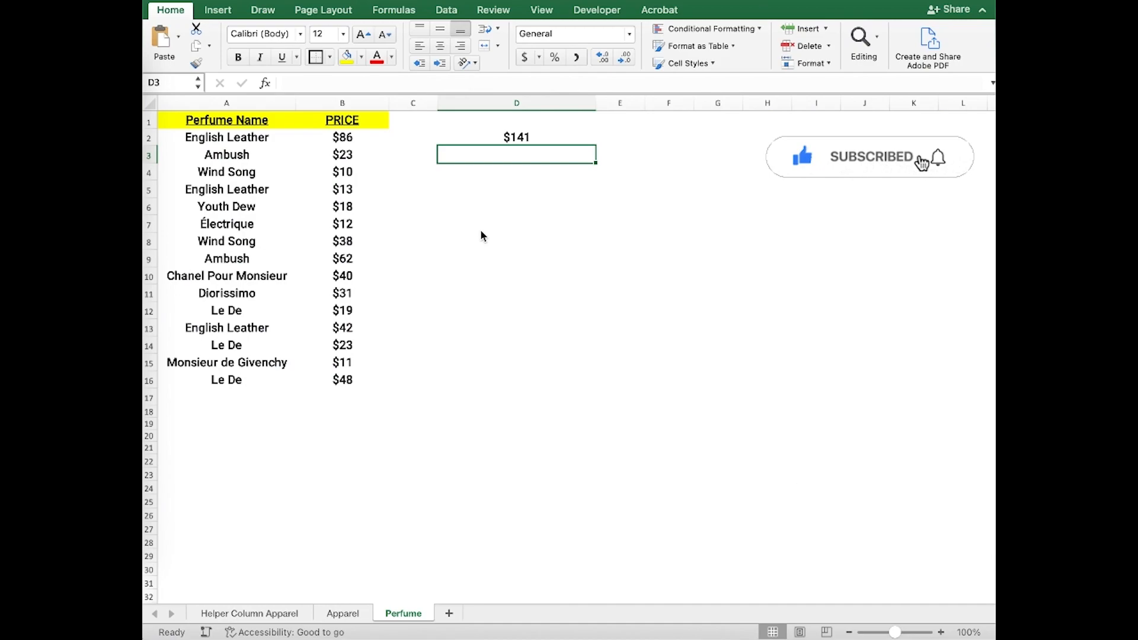
# Compare the SUMIF result with the English Leather prices selected together in column B.
pyautogui.click(547, 143)
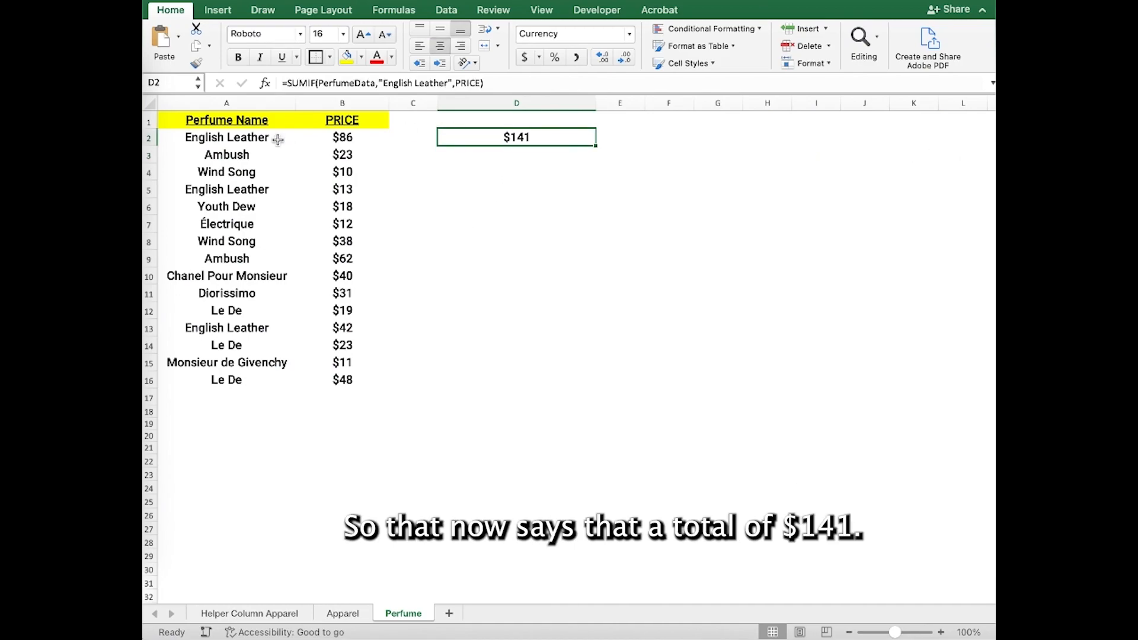
pyautogui.click(346, 137)
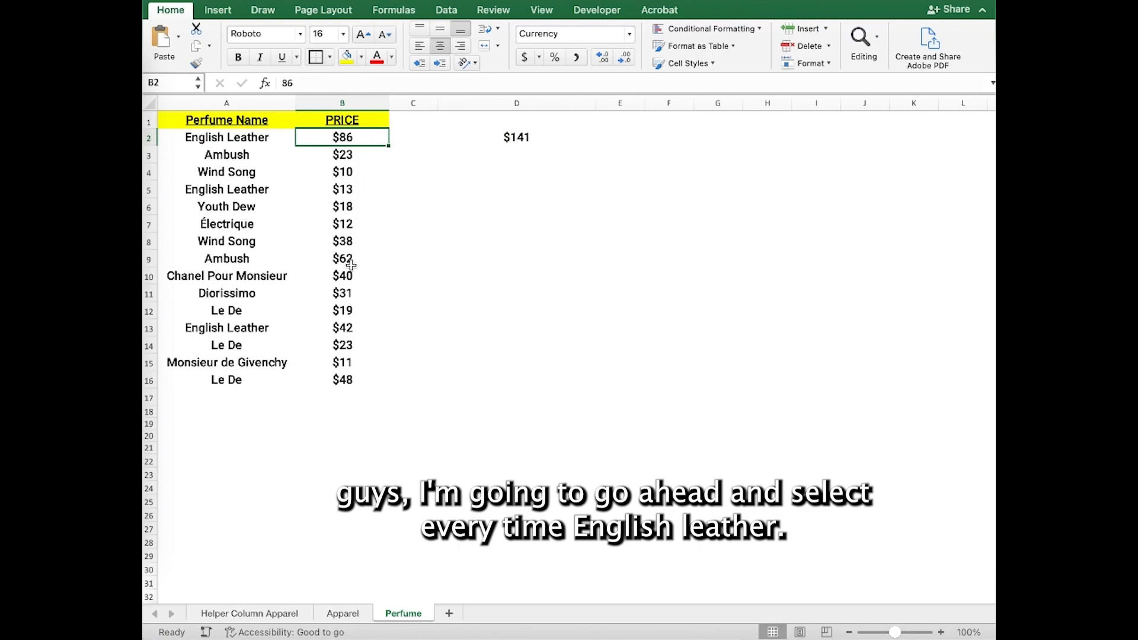
pyautogui.keyDown('super'); pyautogui.click(355, 191); pyautogui.keyUp('super')
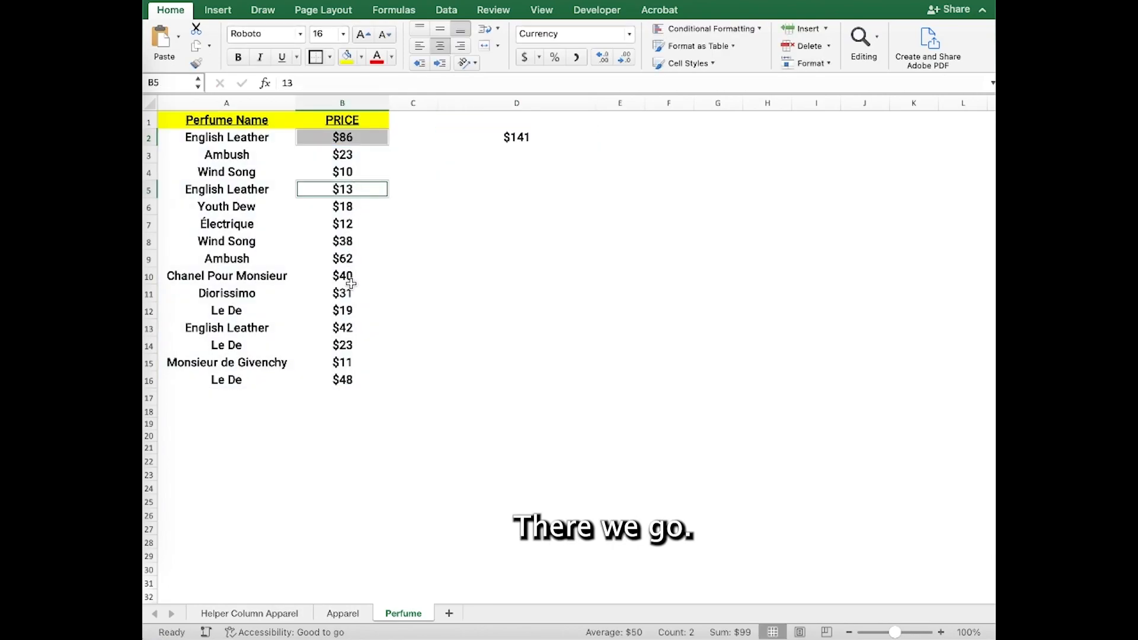
pyautogui.keyDown('super'); pyautogui.click(352, 329); pyautogui.keyUp('super')
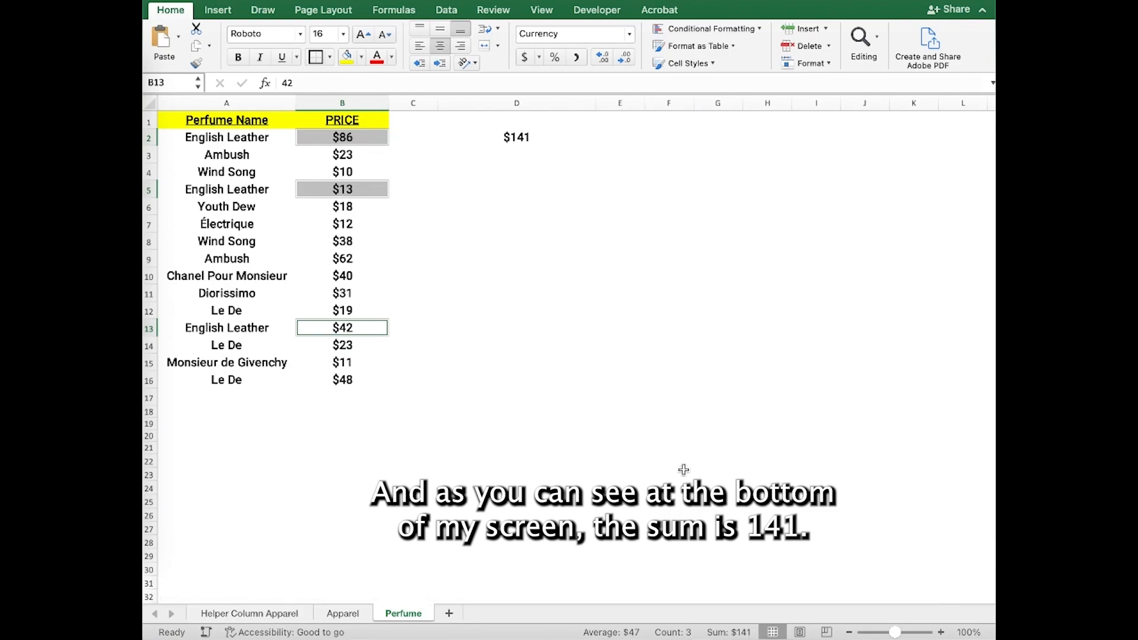
pyautogui.click(549, 140)
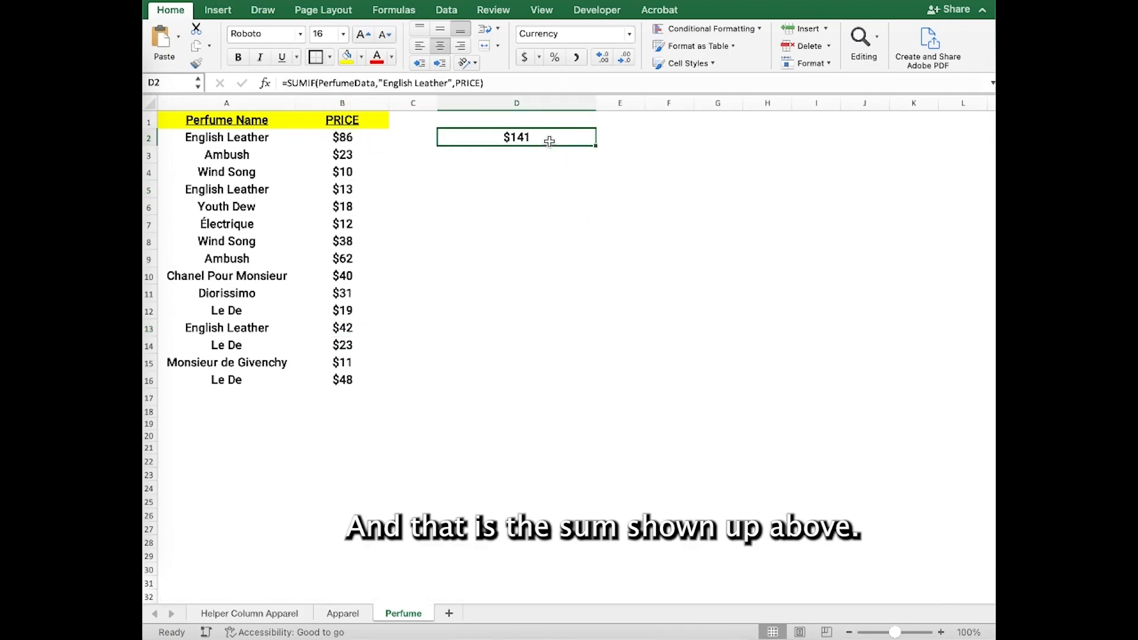